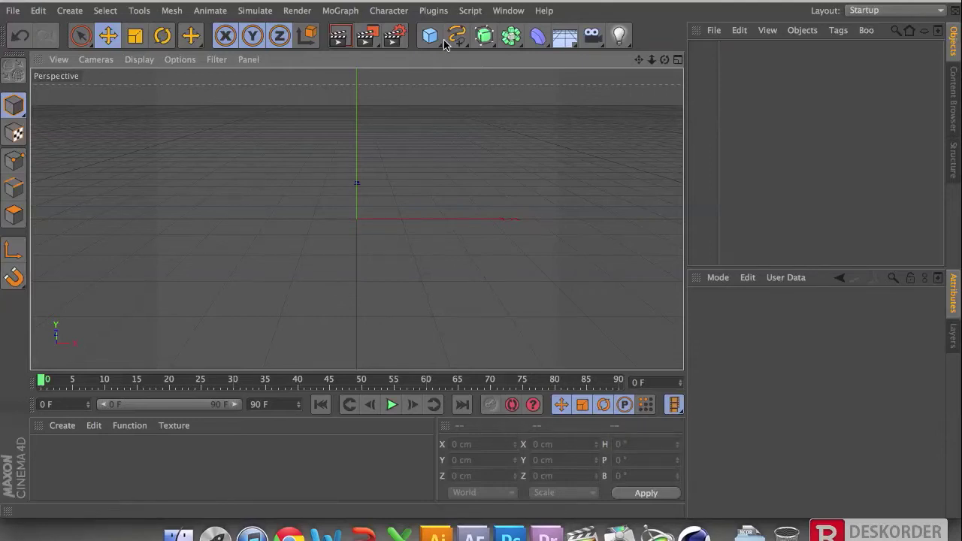
# Step: Open the MoGraph menu to list its object types
pyautogui.click(342, 11)
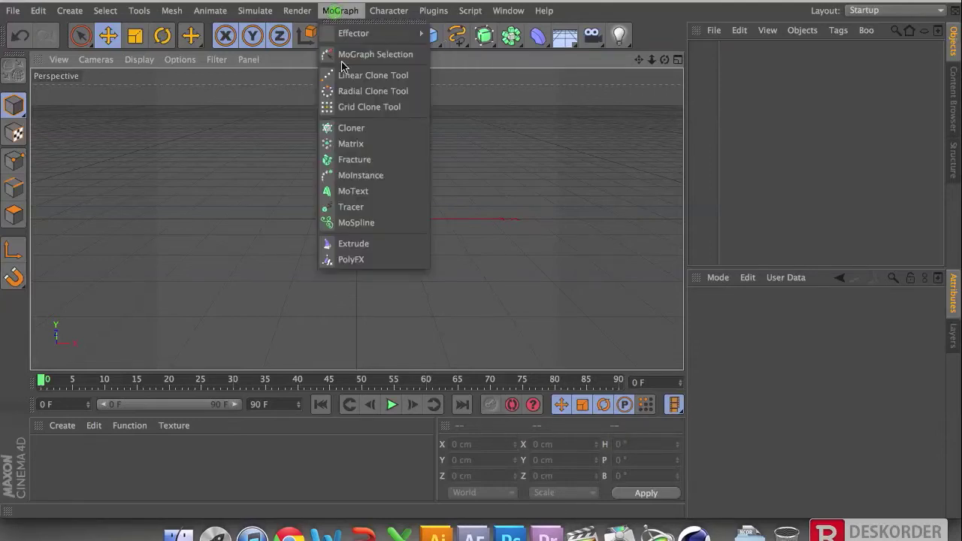
# Step: Add a MoText object and move it left and slightly up from the origin
pyautogui.click(403, 197)
pyautogui.moveTo(436, 218); pyautogui.dragTo(340, 218)
pyautogui.moveTo(255, 129); pyautogui.dragTo(258, 122)
# Step: Replace the MoText wording 'Text' with 'Daryl'
pyautogui.click(729, 396)
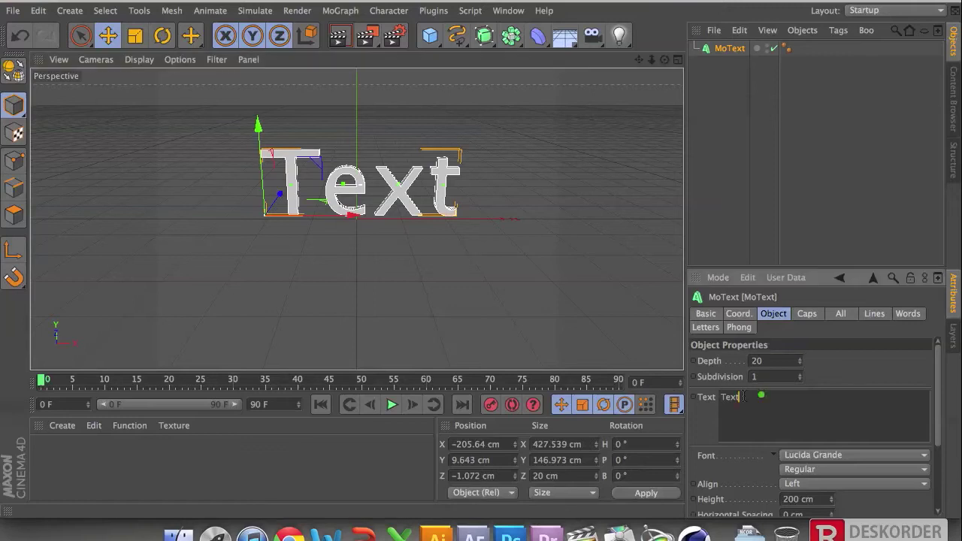
pyautogui.doubleClick(729, 397)
pyautogui.write('Daryl')
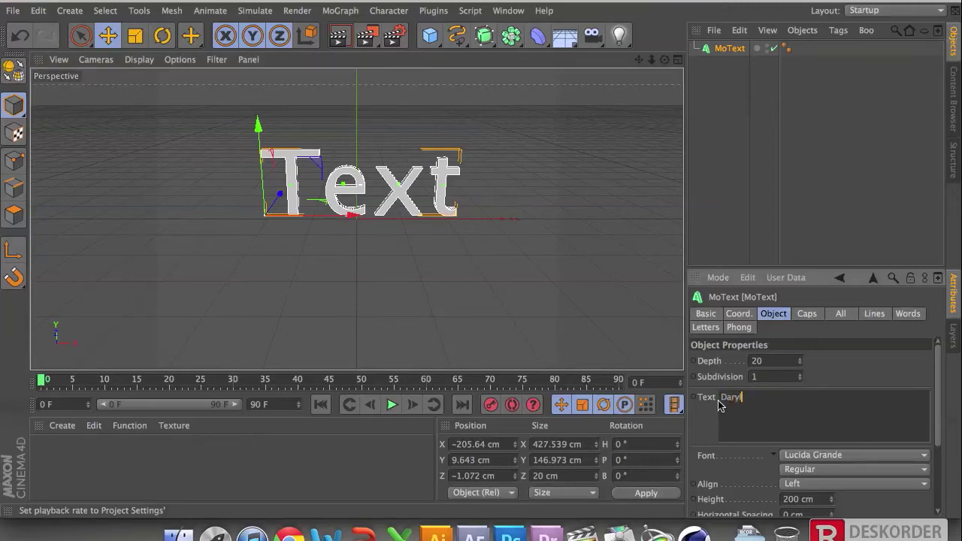
pyautogui.click(875, 386)
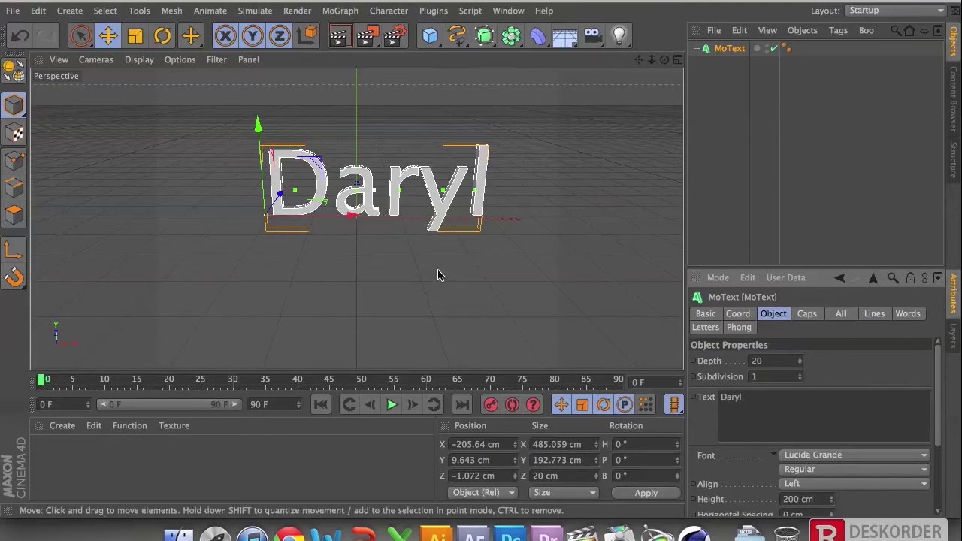
# Step: Move Daryl further left to its start position and preview the animation
pyautogui.moveTo(351, 217); pyautogui.dragTo(234, 219)
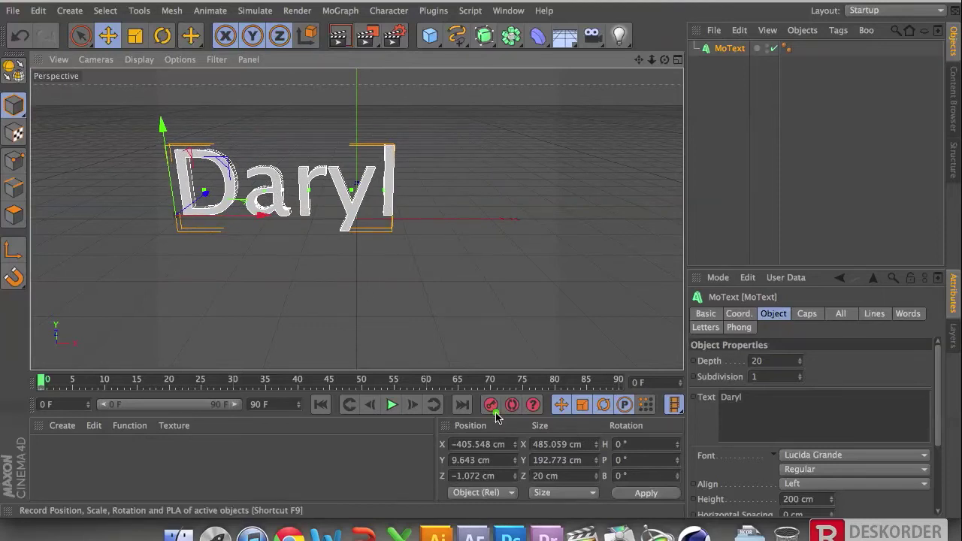
pyautogui.click(42, 385)
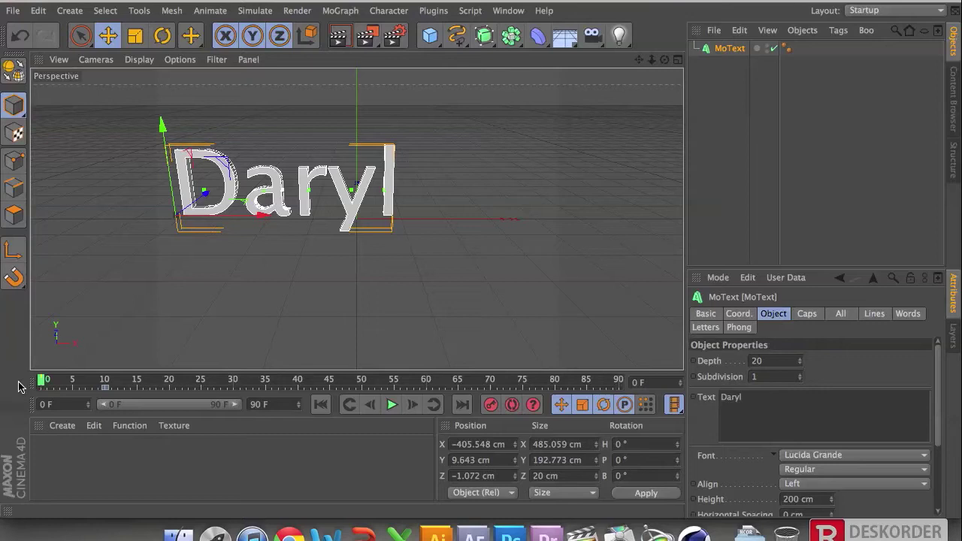
pyautogui.click(393, 405)
pyautogui.click(380, 404)
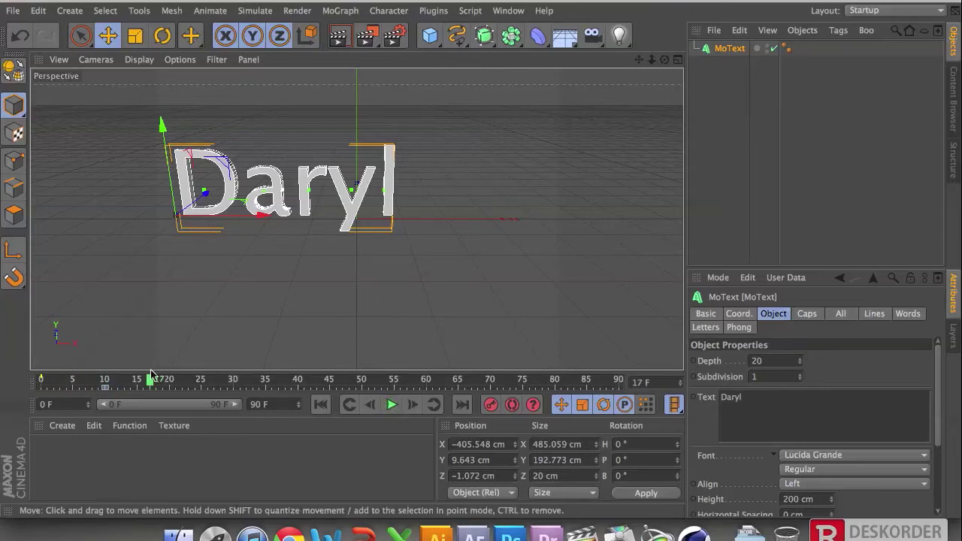
pyautogui.moveTo(149, 380); pyautogui.dragTo(233, 384)
# Step: Key Daryl sliding right at frames 30 and 50, then bend the path into an arc
pyautogui.moveTo(247, 211); pyautogui.dragTo(308, 218)
pyautogui.click(490, 404)
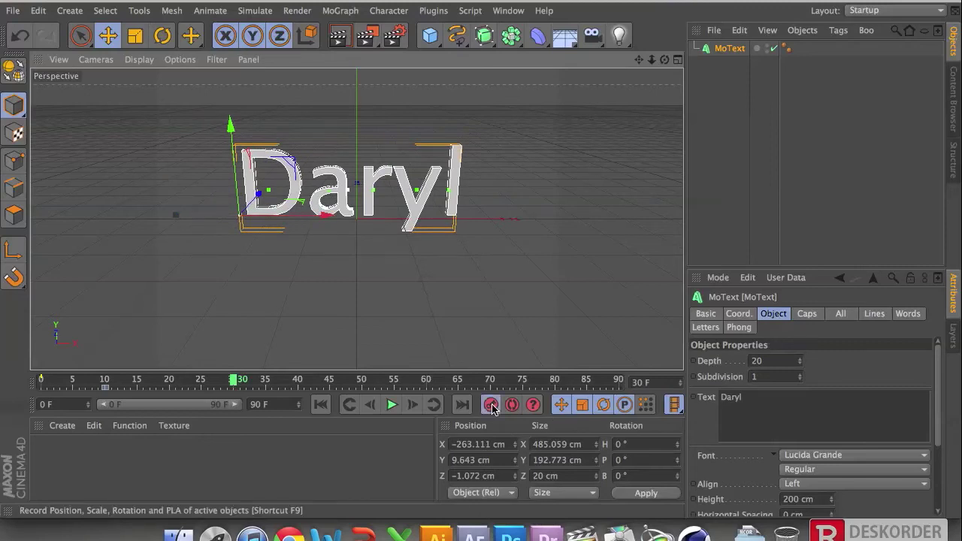
pyautogui.moveTo(239, 381); pyautogui.dragTo(364, 385)
pyautogui.moveTo(333, 224); pyautogui.dragTo(417, 216)
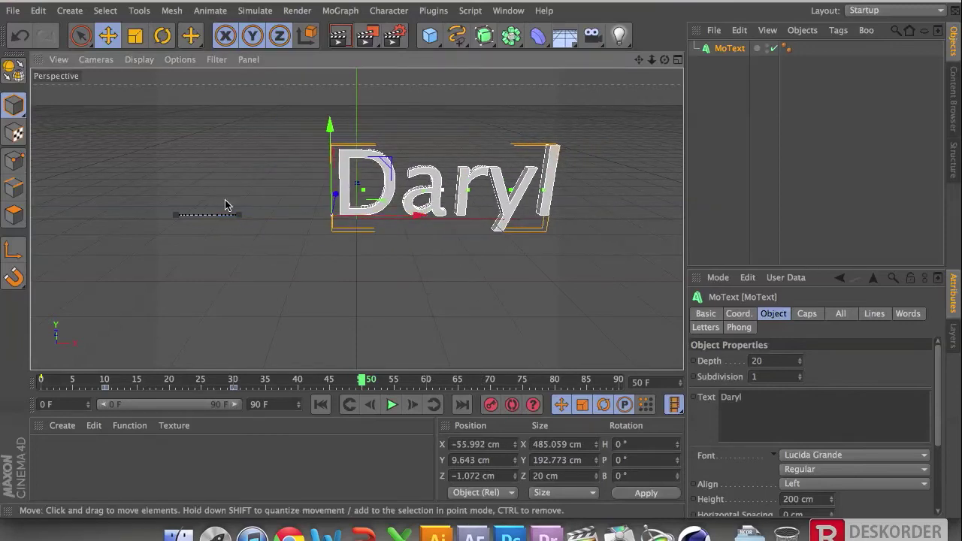
pyautogui.click(490, 404)
pyautogui.moveTo(237, 219); pyautogui.dragTo(262, 201)
pyautogui.moveTo(362, 382); pyautogui.dragTo(35, 382)
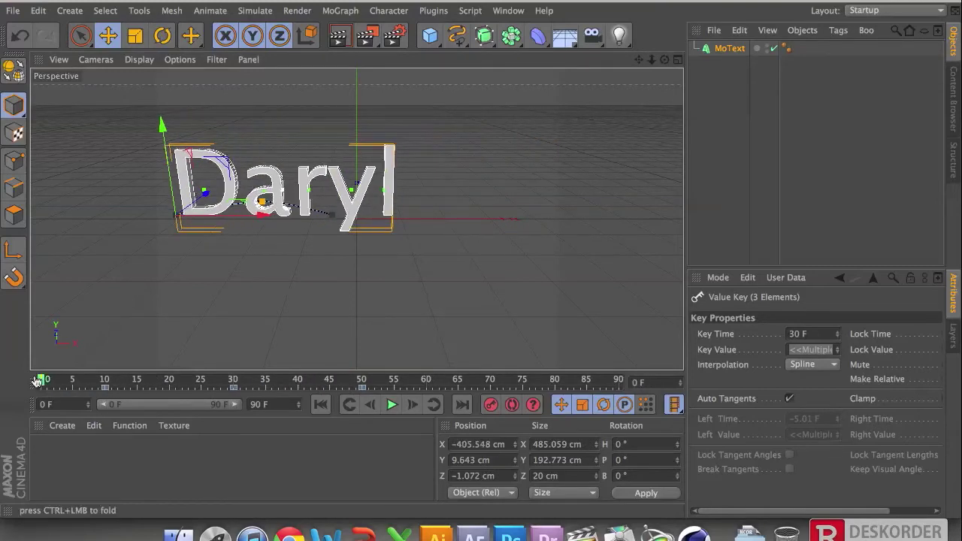
# Step: Flatten Daryl's curved motion path and replay the animation from the start
pyautogui.click(390, 406)
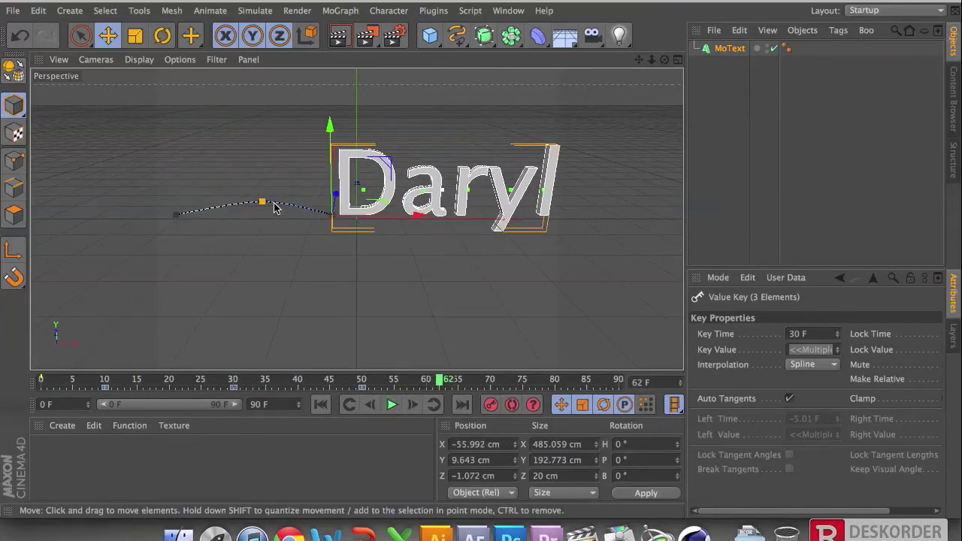
pyautogui.moveTo(263, 205); pyautogui.dragTo(260, 215)
pyautogui.click(378, 384)
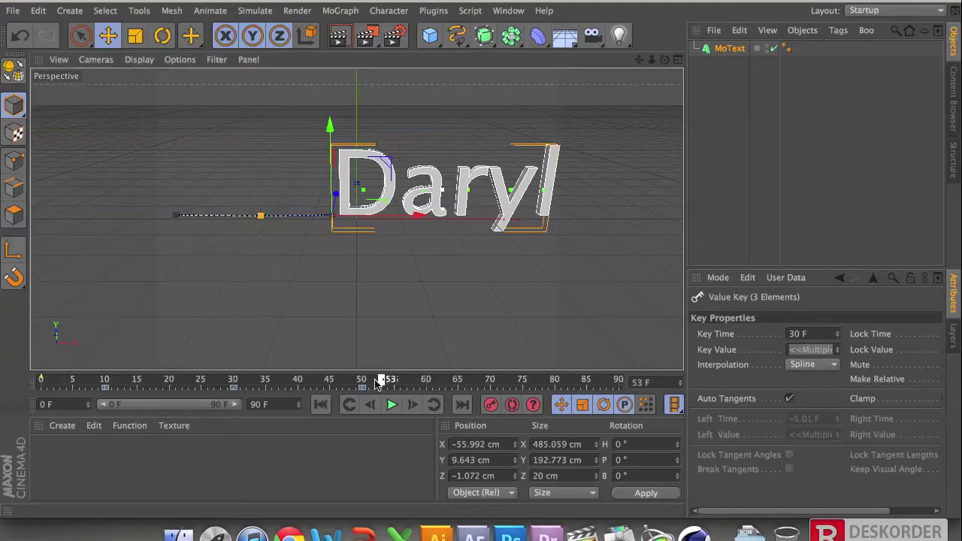
pyautogui.moveTo(378, 384); pyautogui.dragTo(41, 383)
pyautogui.click(392, 404)
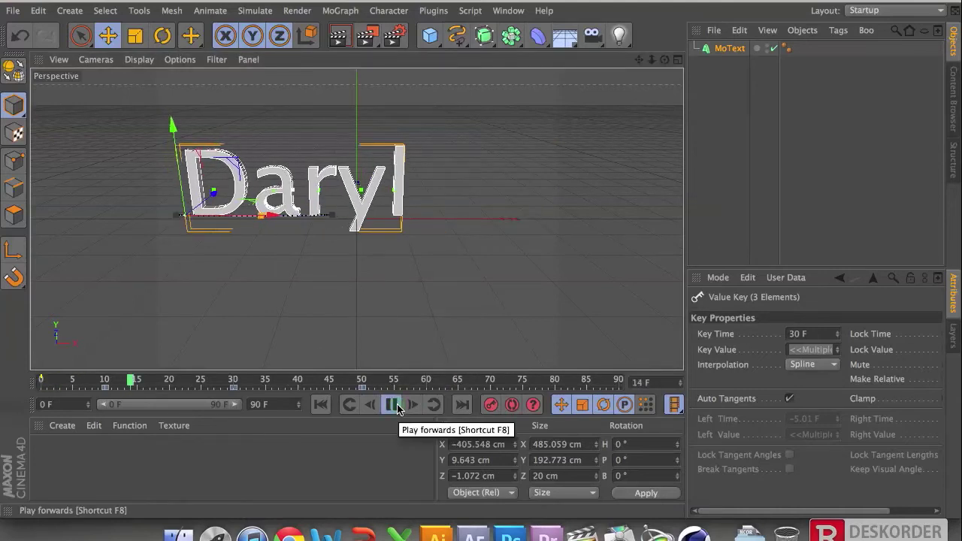
pyautogui.click(392, 405)
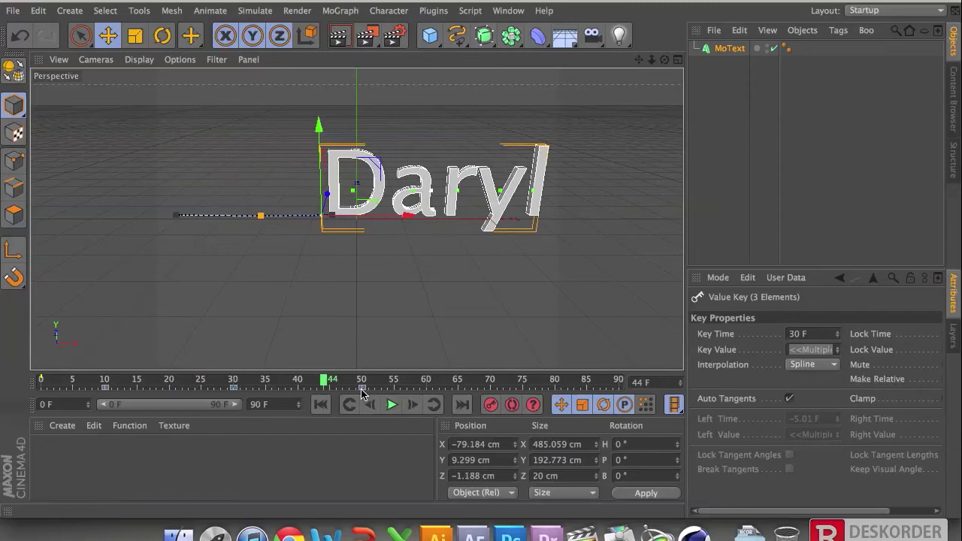
# Step: Move the keys earlier: frame 50 to about 41, frame 30 to 16, later key to about 20
pyautogui.moveTo(362, 388); pyautogui.dragTo(305, 389)
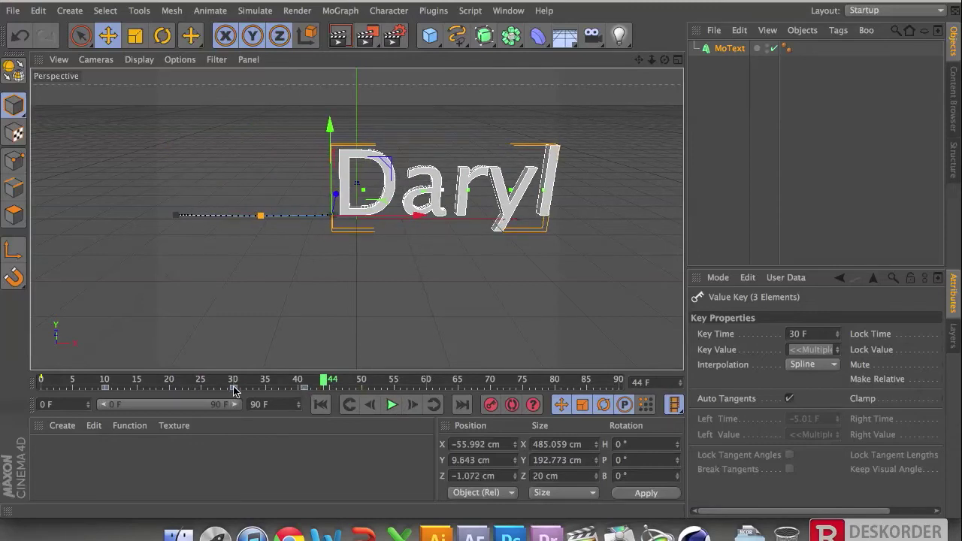
pyautogui.moveTo(235, 389); pyautogui.dragTo(143, 389)
pyautogui.moveTo(300, 391); pyautogui.dragTo(61, 385)
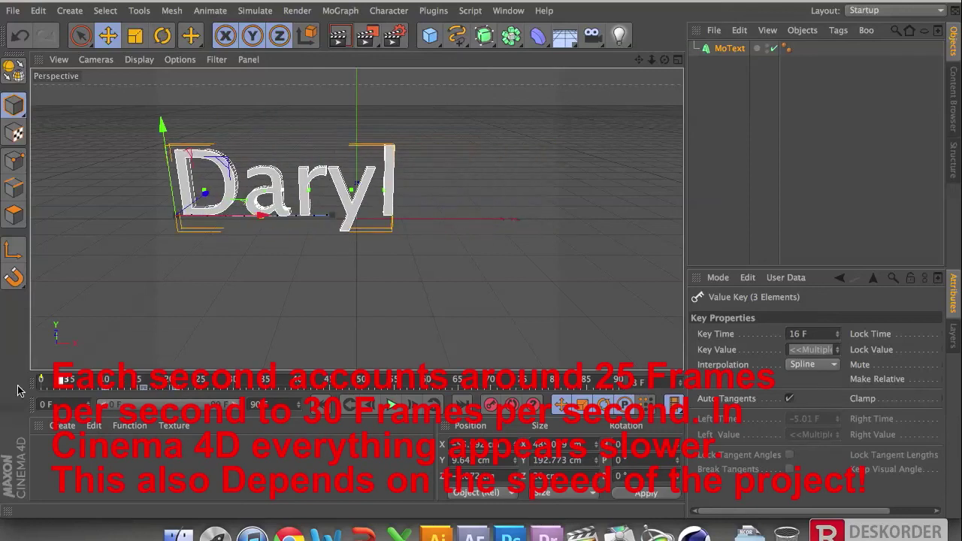
# Step: Replay the retimed slide from frame 0, rewind, and deselect the keyframe
pyautogui.click(390, 406)
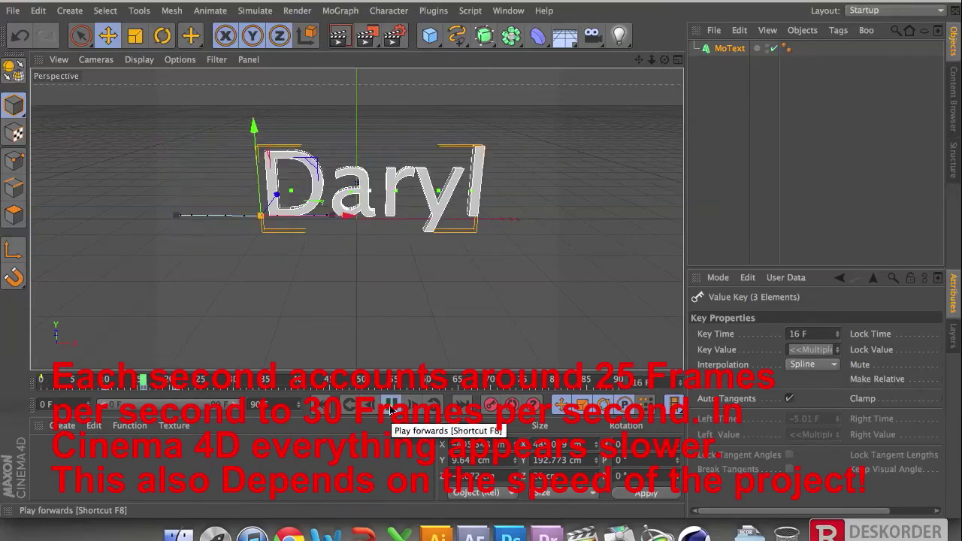
pyautogui.click(390, 406)
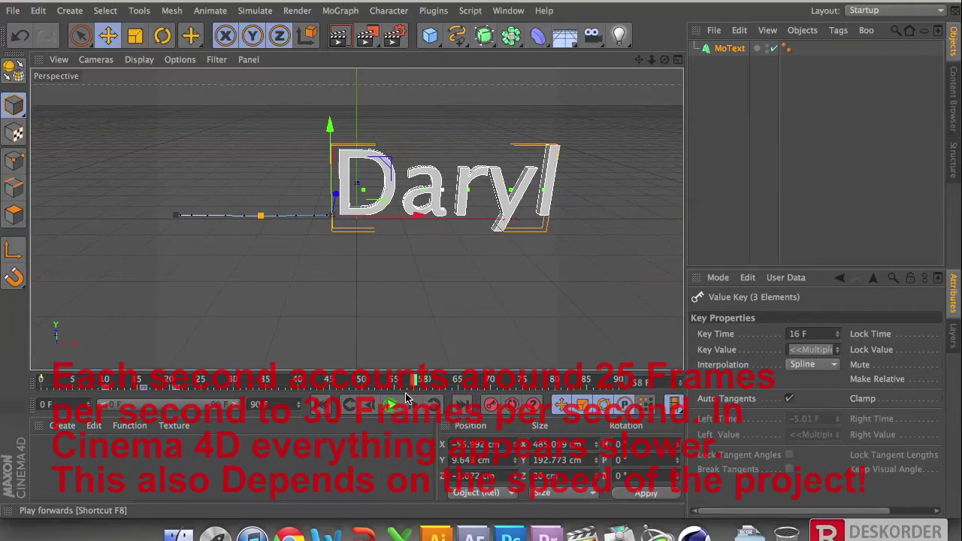
pyautogui.click(320, 405)
pyautogui.click(390, 406)
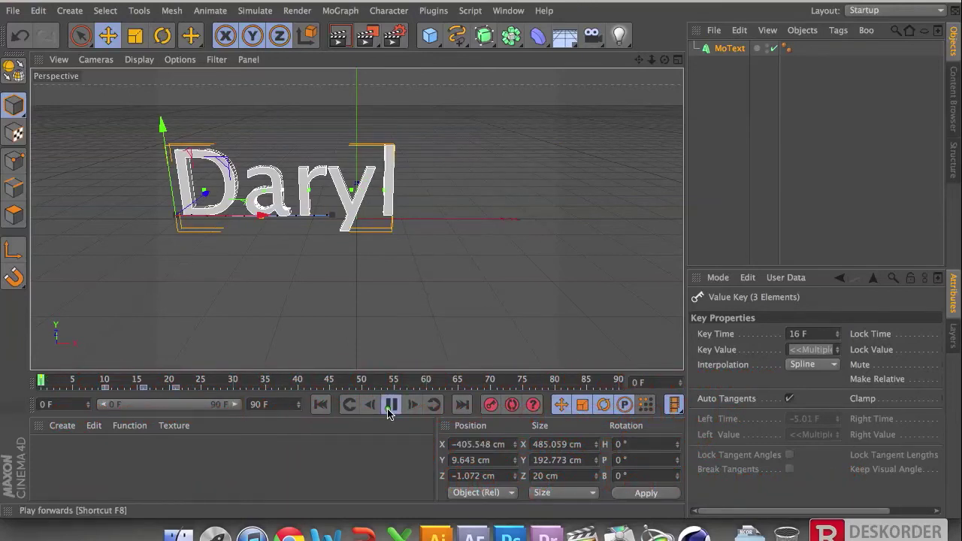
pyautogui.click(390, 406)
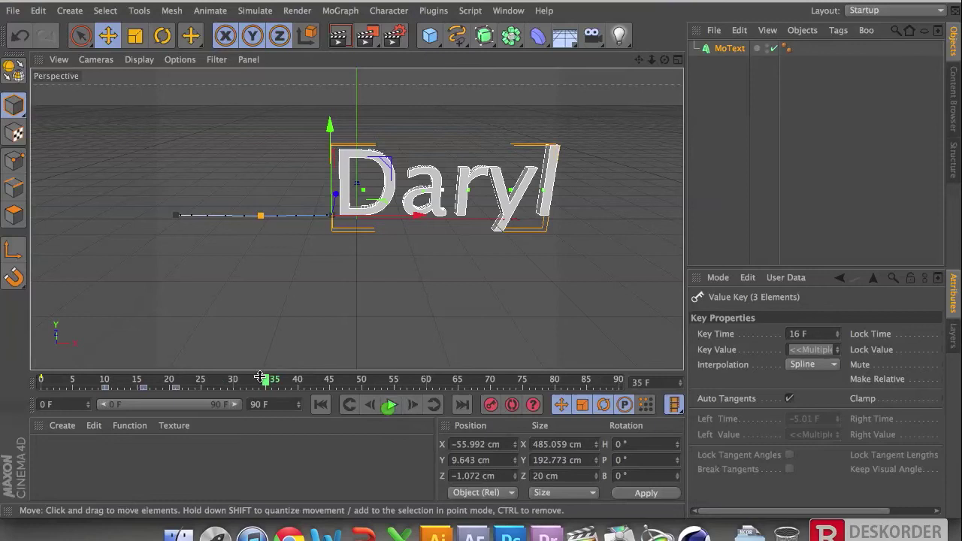
pyautogui.moveTo(268, 379); pyautogui.dragTo(36, 384)
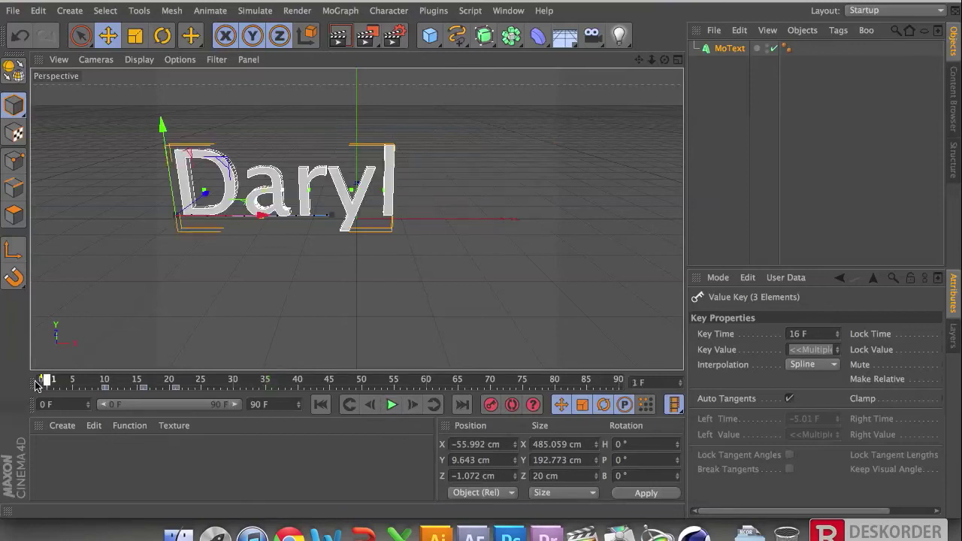
pyautogui.click(105, 390)
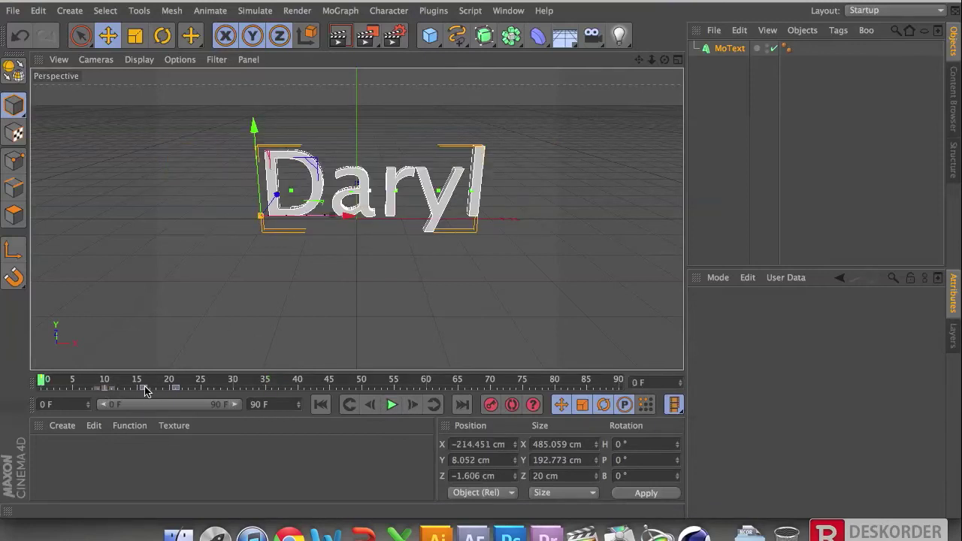
# Step: Shift Daryl's key from frame 16 to 21, select the frame-0 key, and start a new scene
pyautogui.click(145, 388)
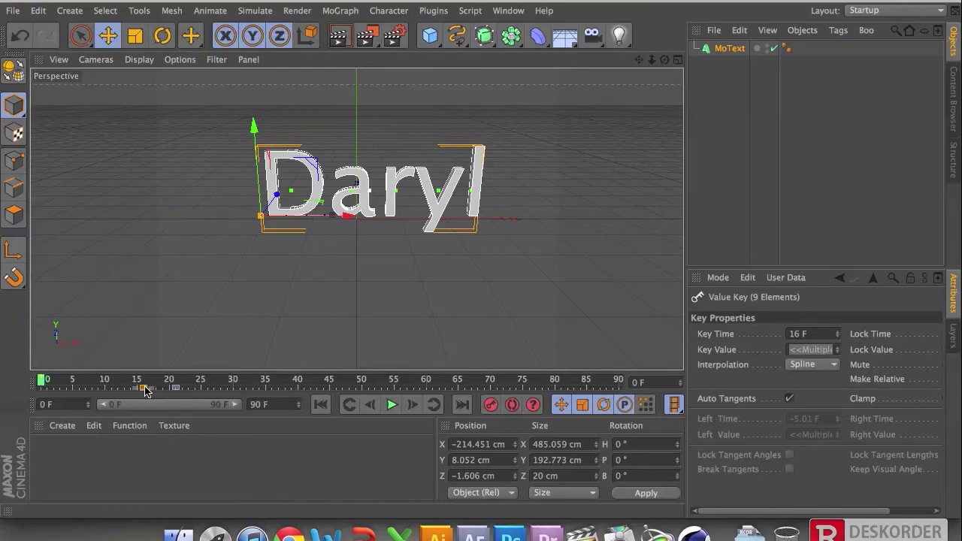
pyautogui.moveTo(144, 389); pyautogui.dragTo(175, 391)
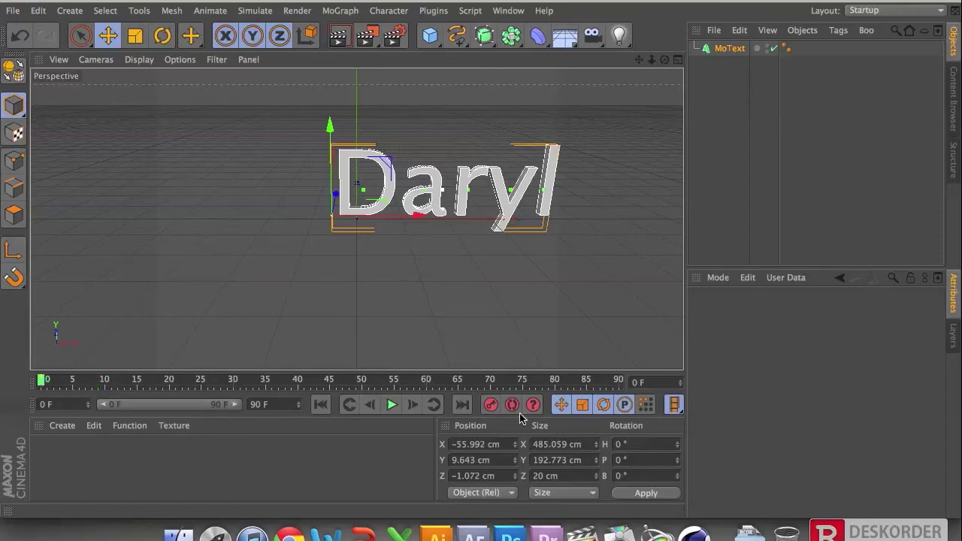
pyautogui.click(47, 386)
pyautogui.click(78, 388)
pyautogui.click(42, 389)
pyautogui.press('super+n')
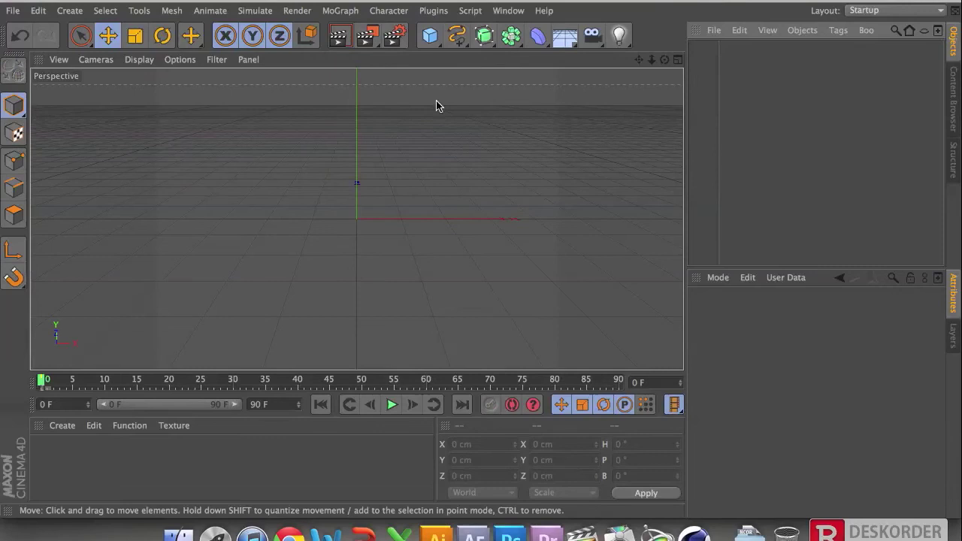
# Step: Add a cube raised to Y 149.98 cm, key its position, and move the key to frame 5
pyautogui.click(430, 35)
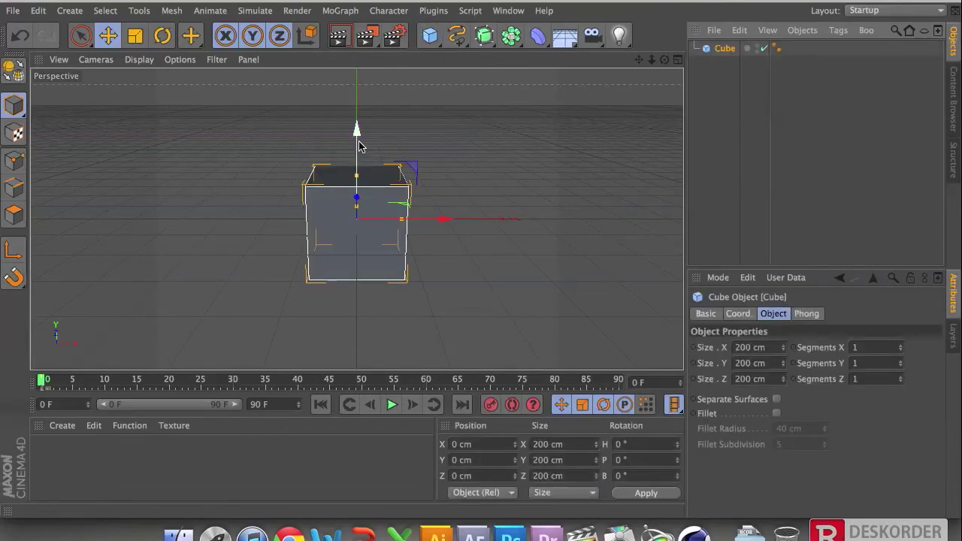
pyautogui.moveTo(358, 145); pyautogui.dragTo(363, 73)
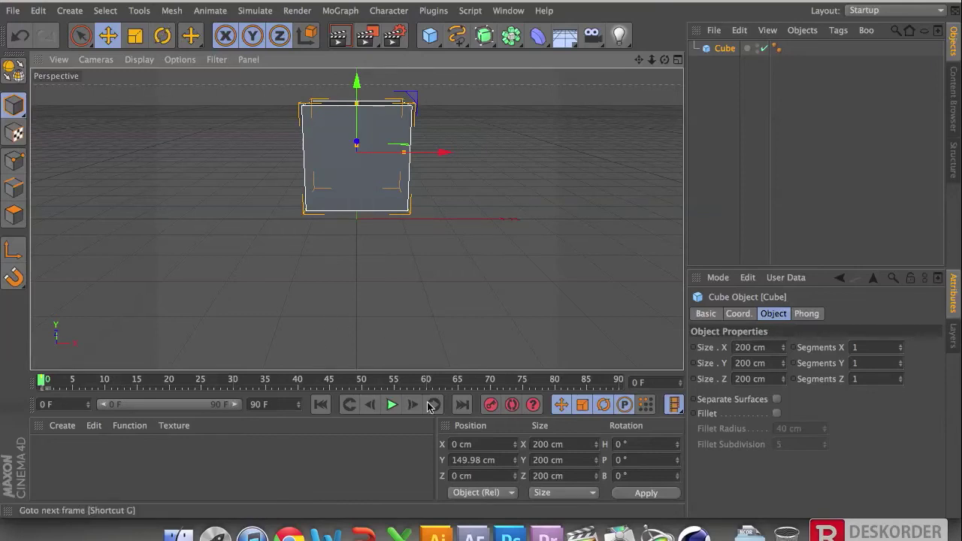
pyautogui.click(492, 406)
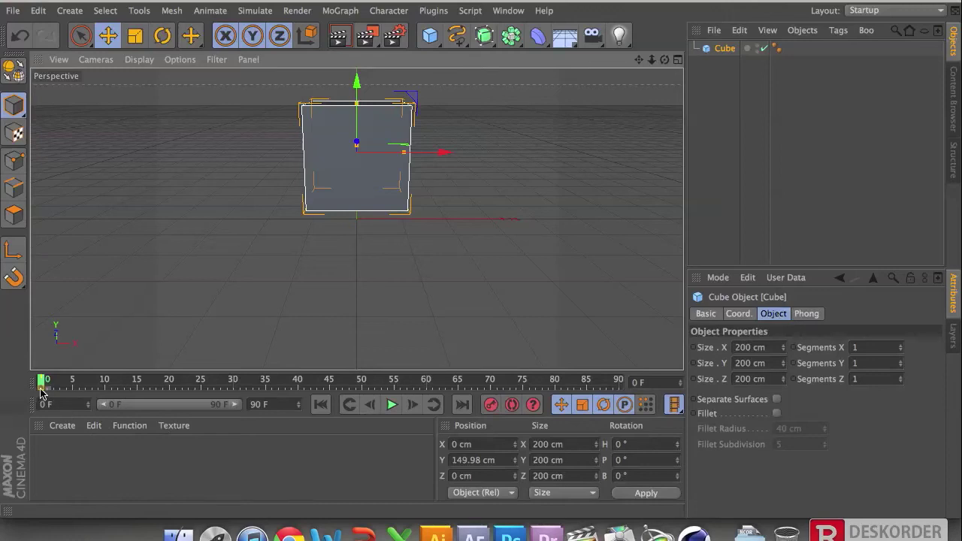
pyautogui.moveTo(41, 389); pyautogui.dragTo(72, 389)
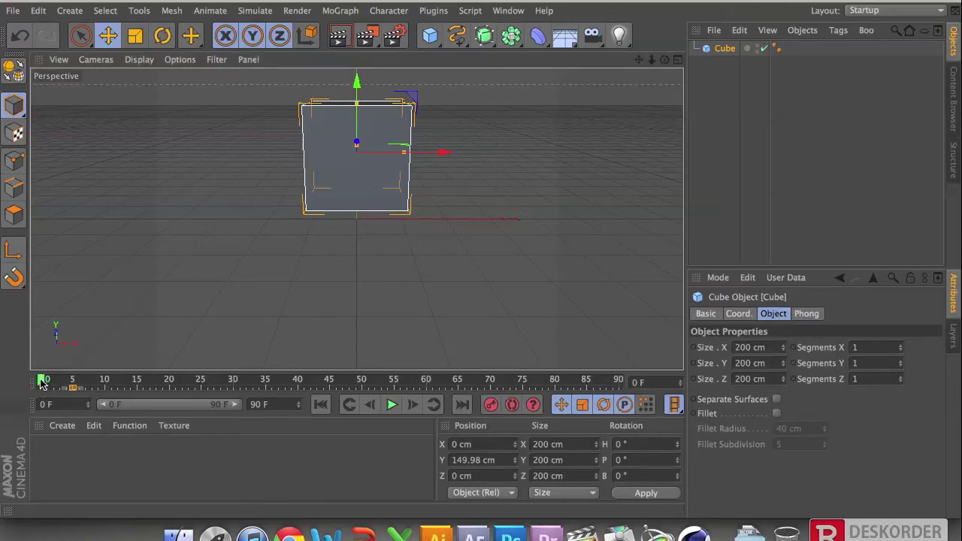
pyautogui.moveTo(140, 383); pyautogui.dragTo(139, 386)
# Step: With the Rotate tool, tumble the cube into a new orientation at frame 15
pyautogui.click(163, 38)
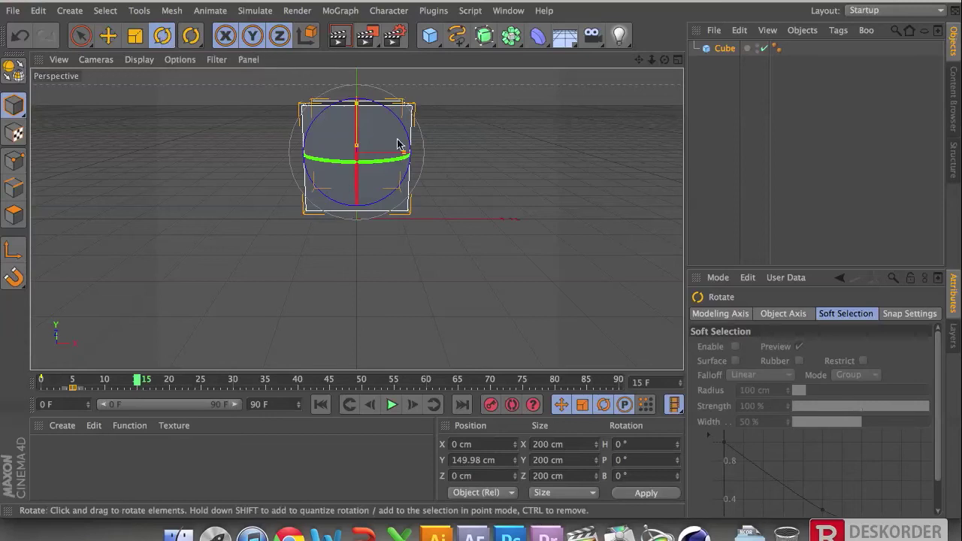
pyautogui.moveTo(365, 163); pyautogui.dragTo(381, 158)
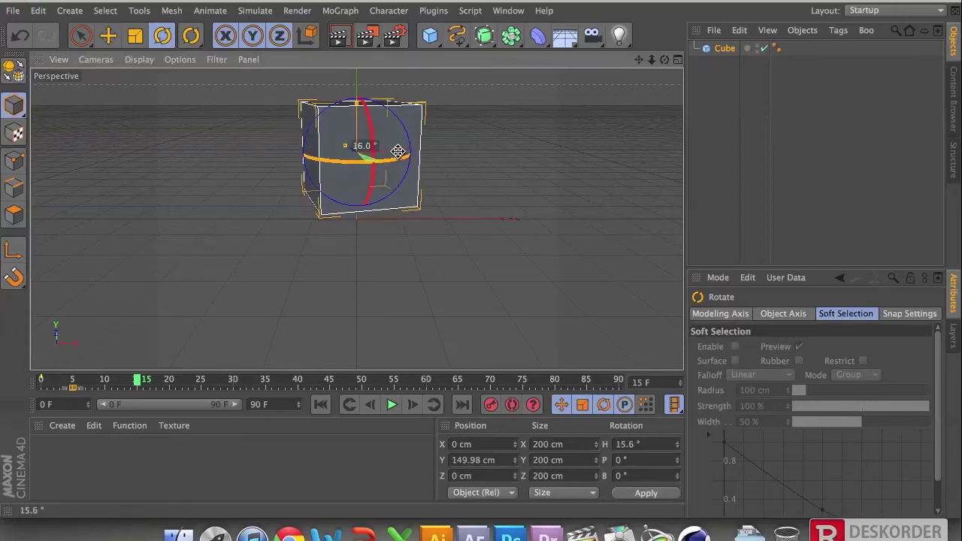
pyautogui.moveTo(397, 151); pyautogui.dragTo(388, 120)
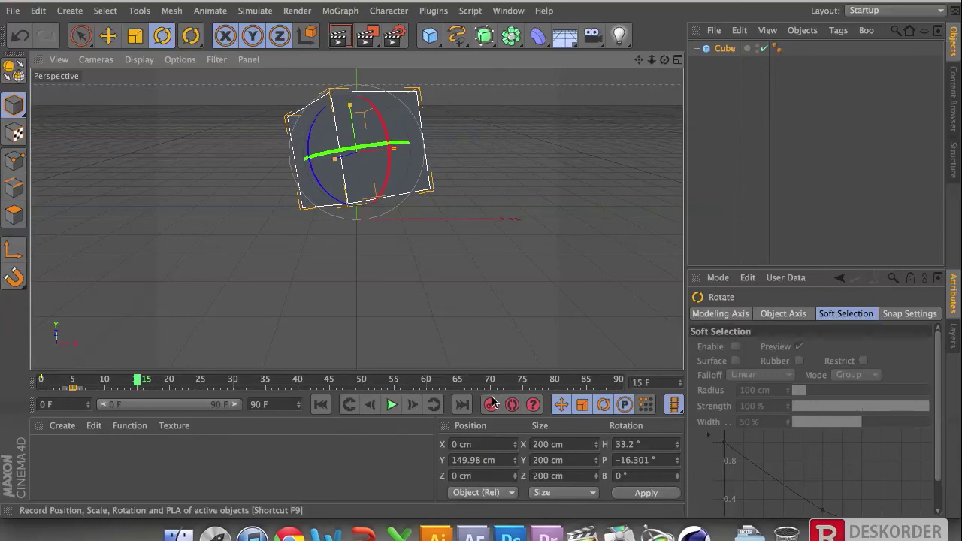
pyautogui.moveTo(382, 187); pyautogui.dragTo(396, 103)
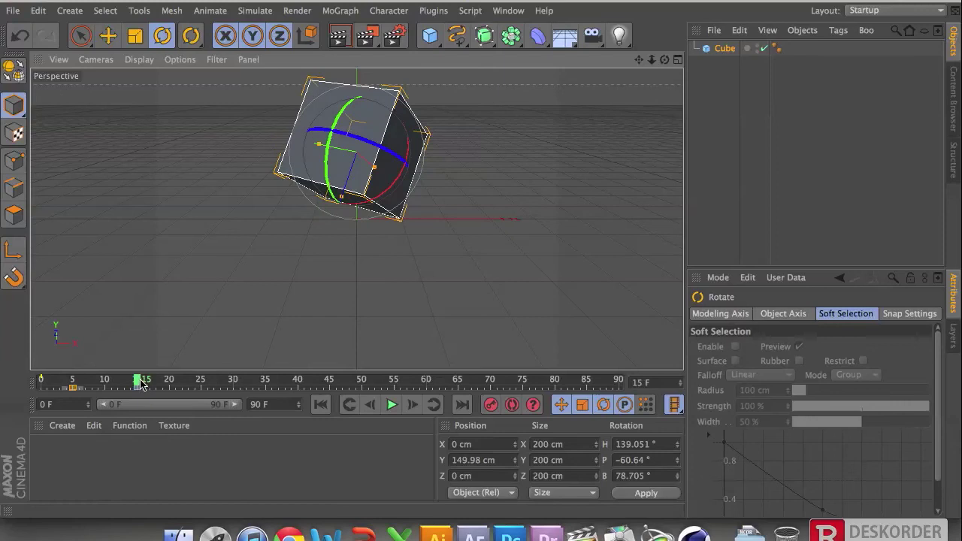
# Step: Rotate the cube into new poses at frames 30 and 45, recording a rotation key
pyautogui.moveTo(137, 379); pyautogui.dragTo(237, 379)
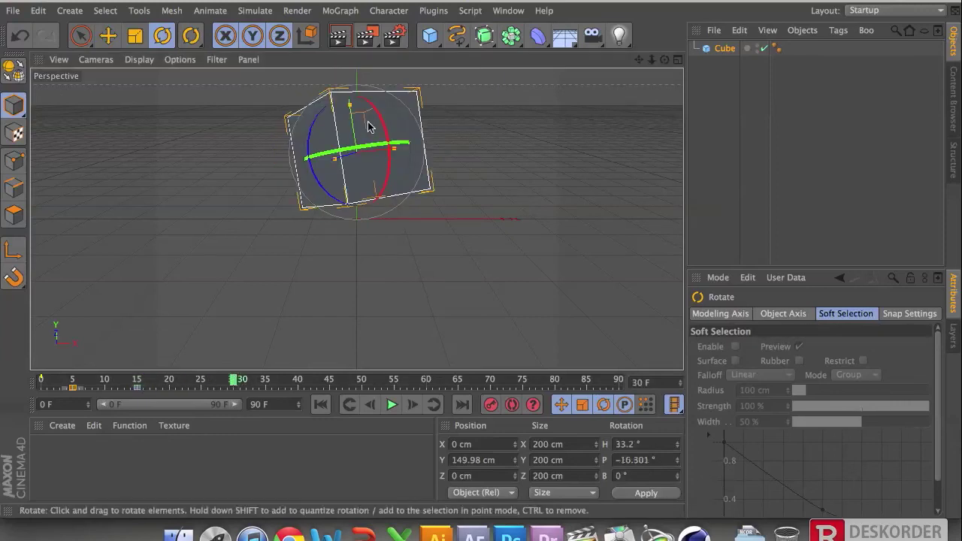
pyautogui.moveTo(386, 142); pyautogui.dragTo(359, 85)
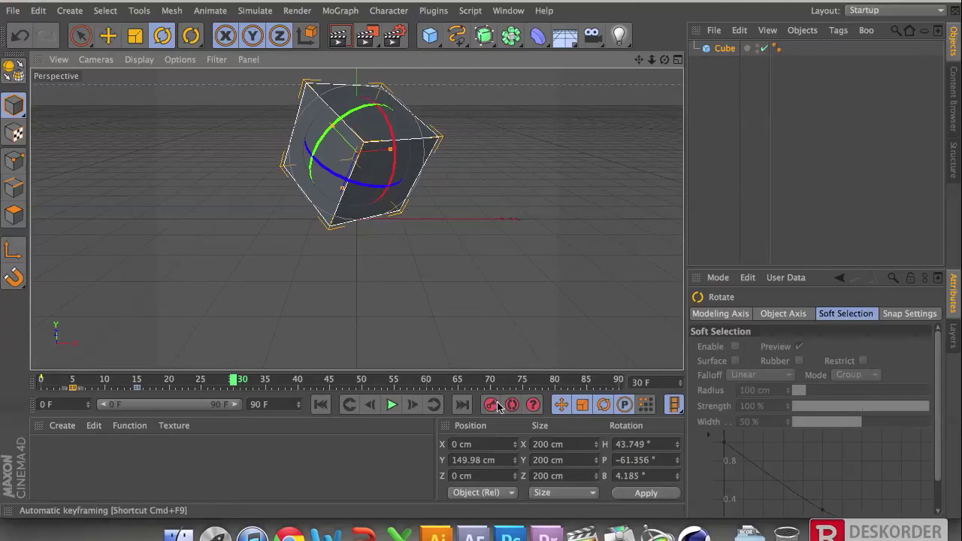
pyautogui.moveTo(245, 385); pyautogui.dragTo(326, 387)
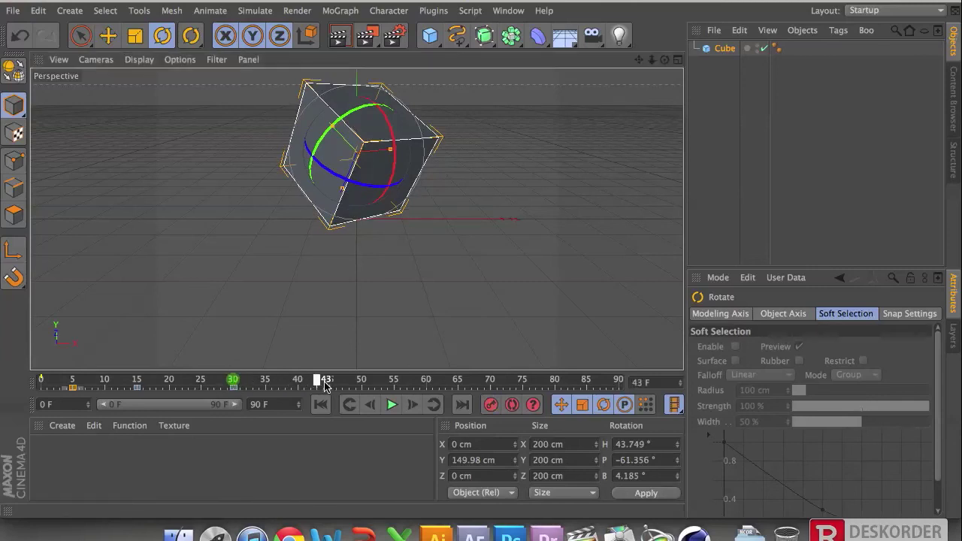
pyautogui.moveTo(419, 204); pyautogui.dragTo(351, 124)
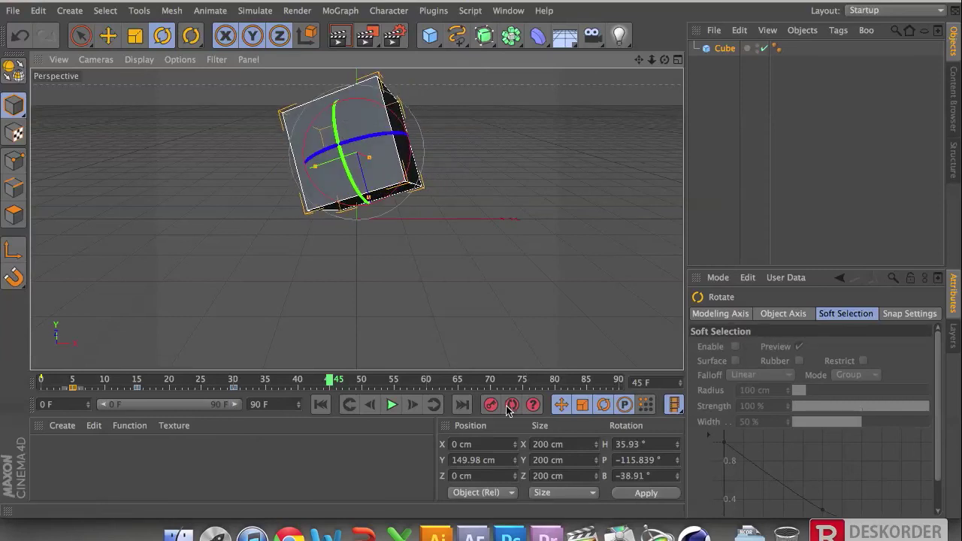
pyautogui.click(489, 406)
# Step: Play the cube's tumbling animation from the first frame, then stop at frame 5
pyautogui.hotkey('shift', 'f')
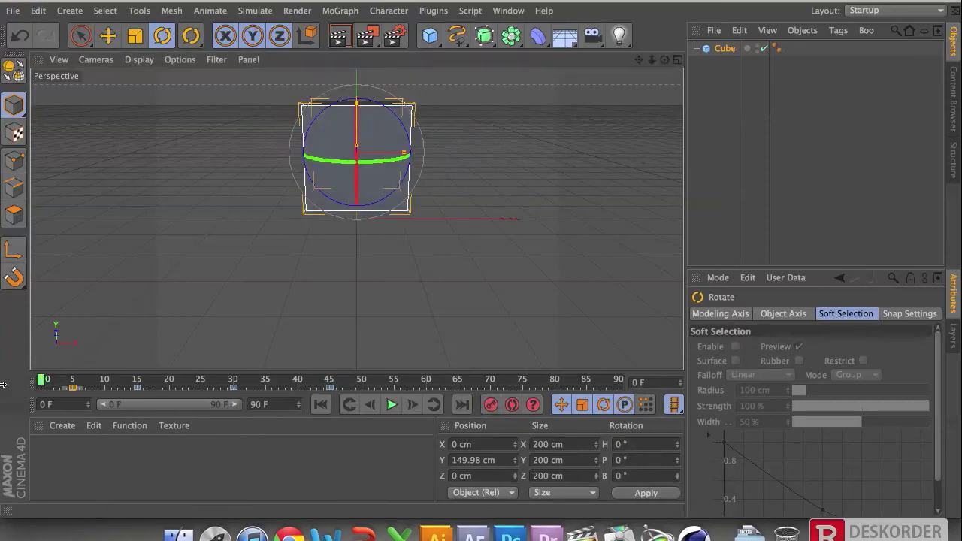
pyautogui.click(391, 405)
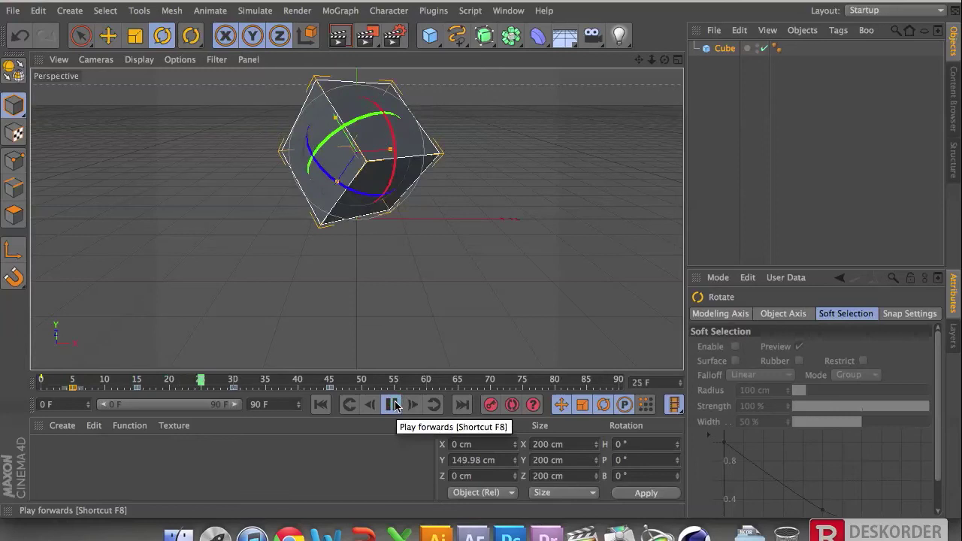
pyautogui.click(394, 406)
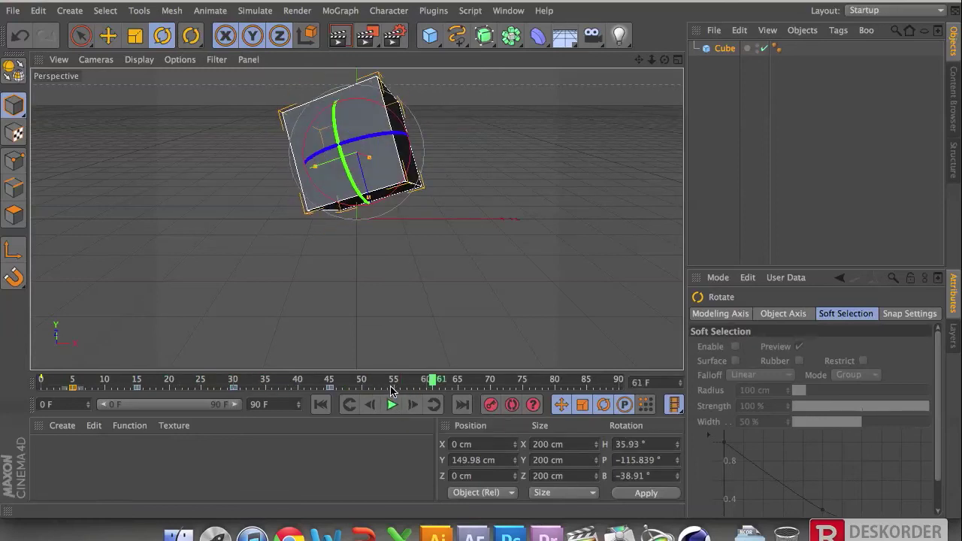
pyautogui.click(73, 382)
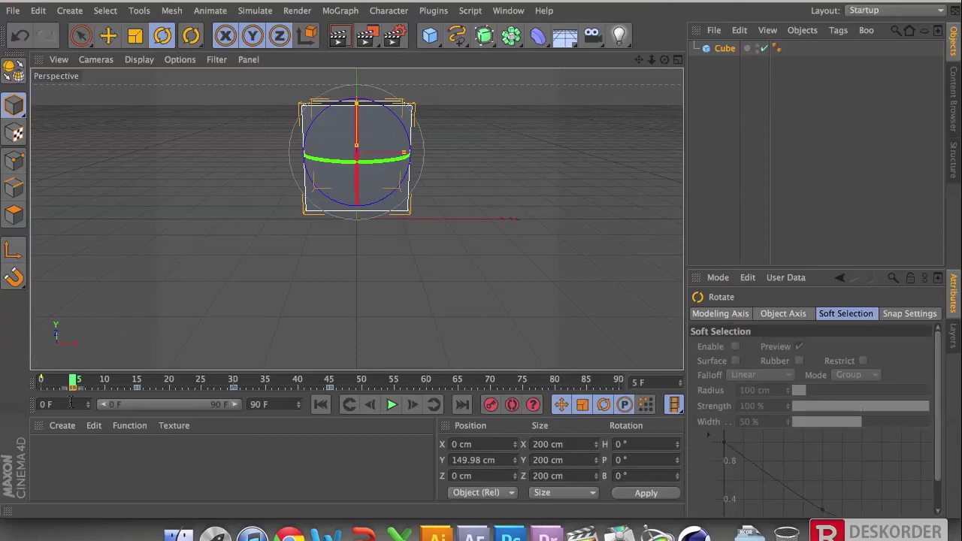
pyautogui.click(432, 35)
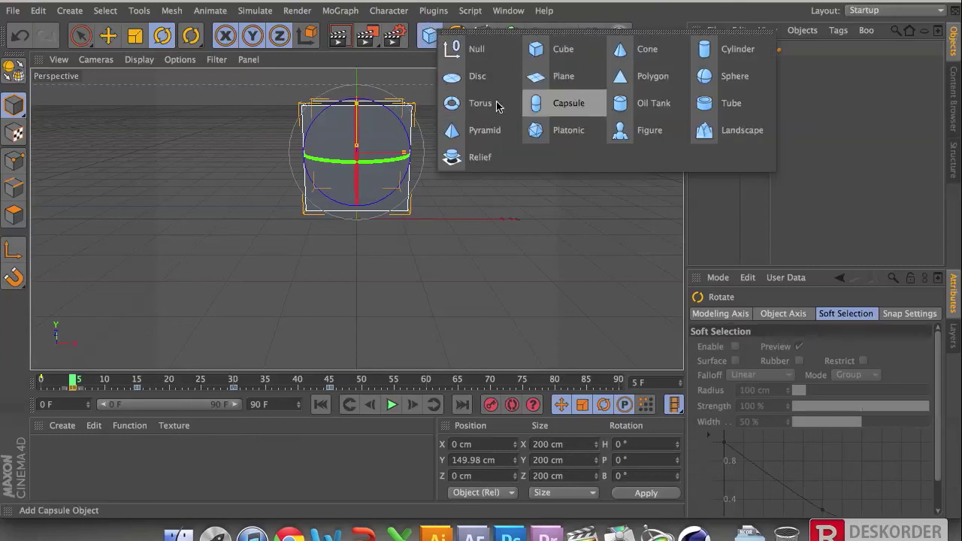
pyautogui.click(458, 35)
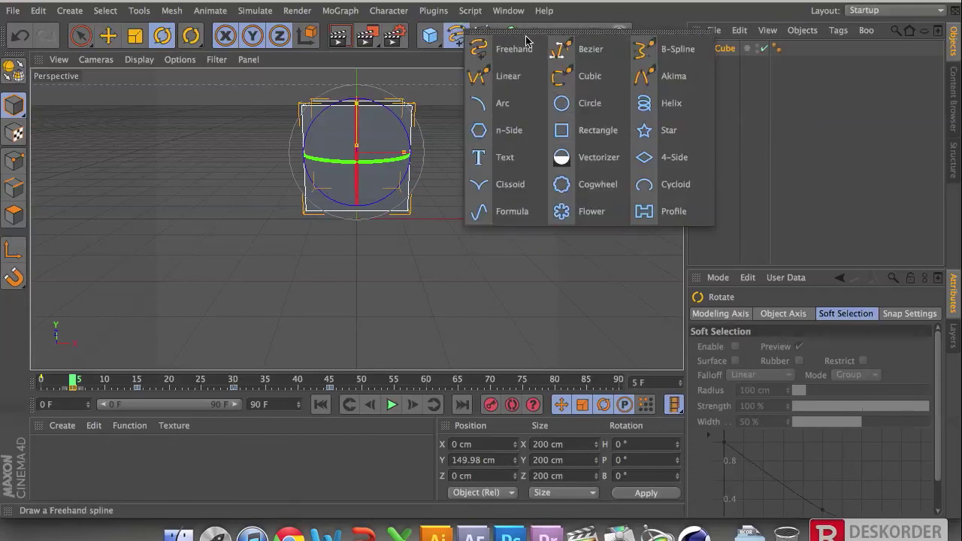
pyautogui.click(487, 40)
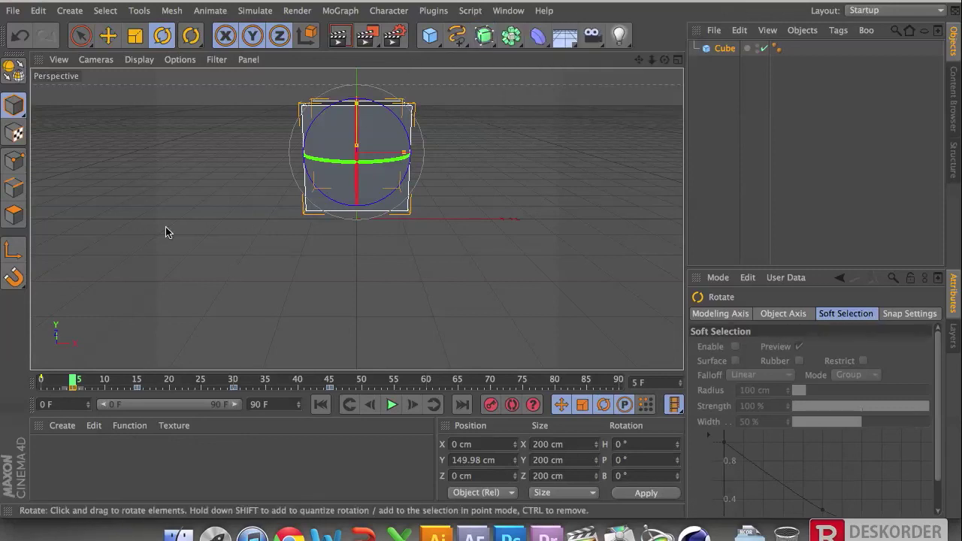
pyautogui.click(481, 44)
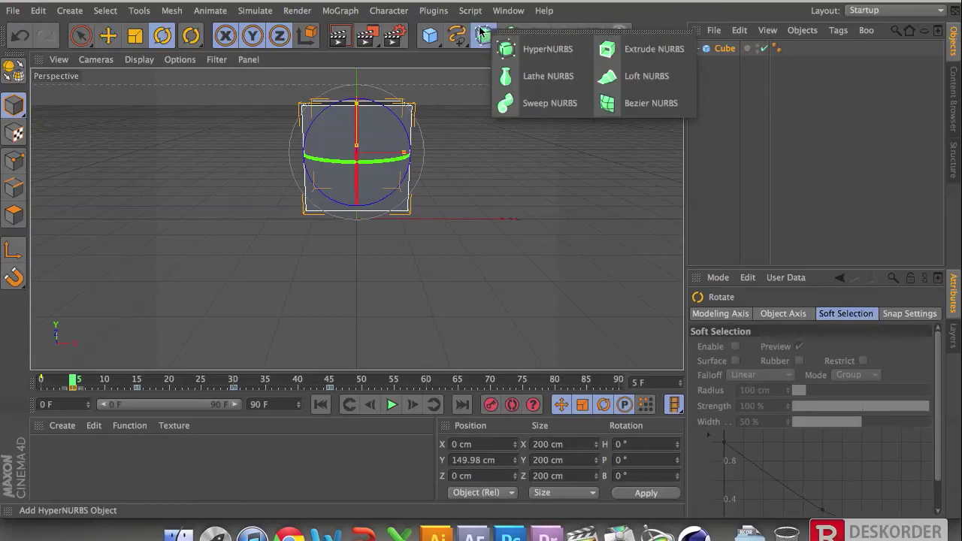
pyautogui.click(481, 31)
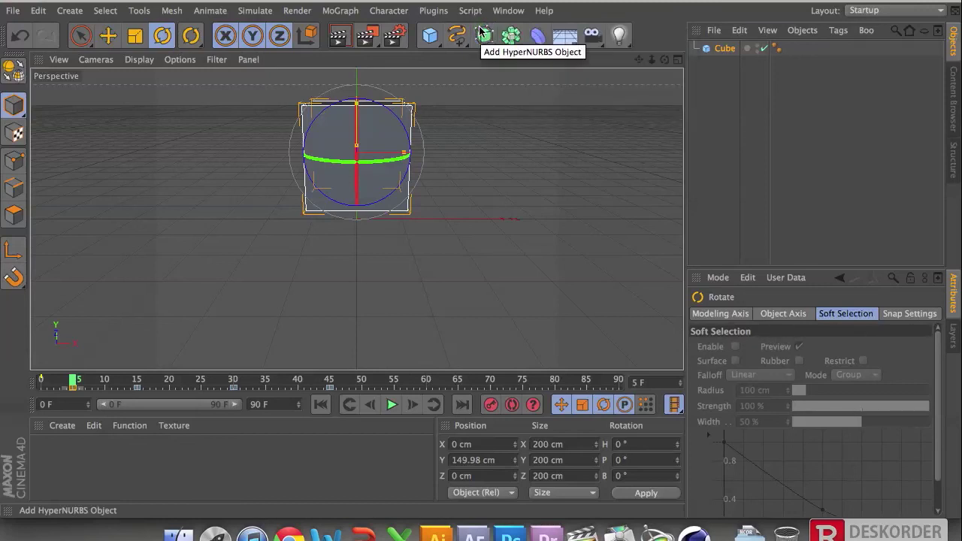